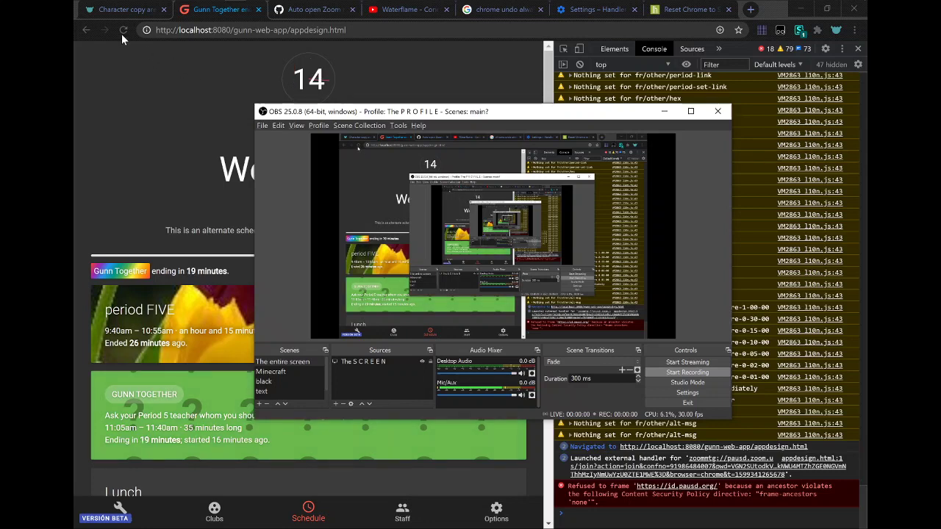
Launch the period THREE Zoom meeting from the Chrome schedule page; Zoom opens with no prompt.
key("alt+Tab")
left_click(161, 125)
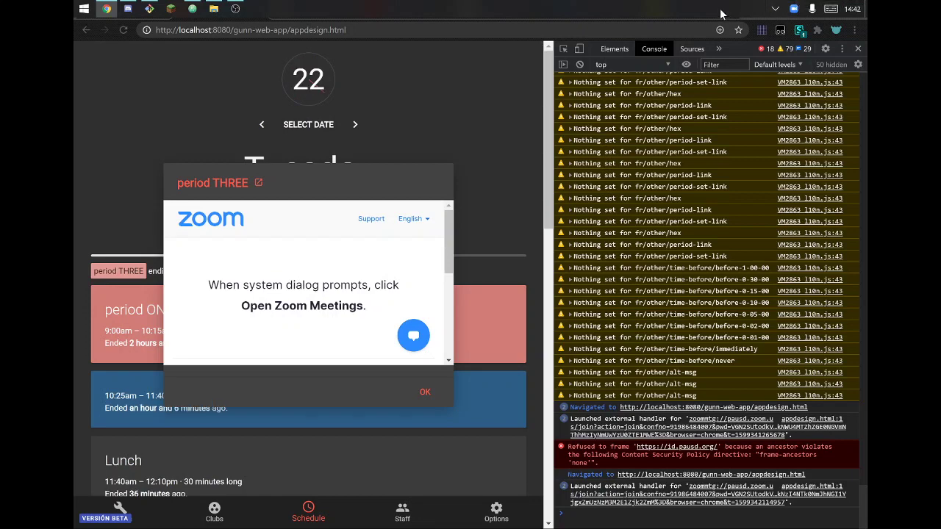
key("alt+Tab")
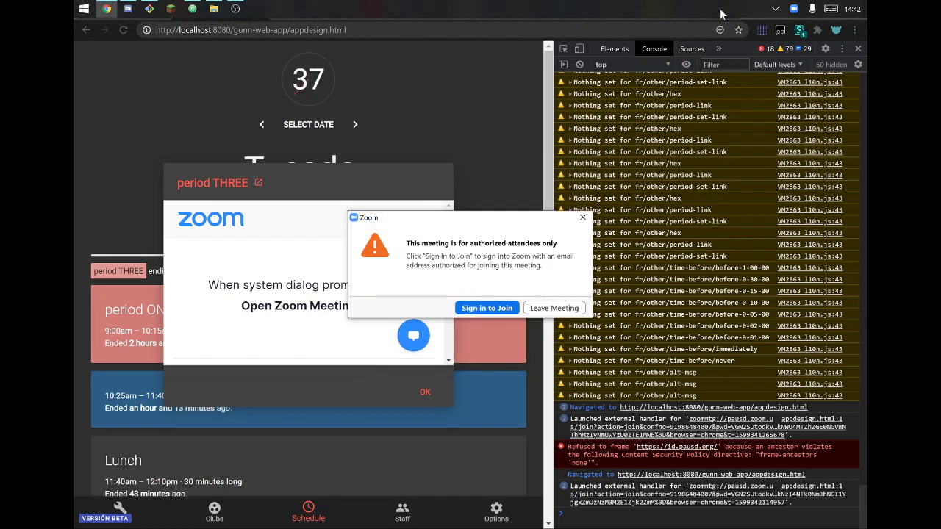
Dismiss the Zoom authorized-attendees notice and find the Lifehacker article's Windows 10 steps.
left_click(583, 218)
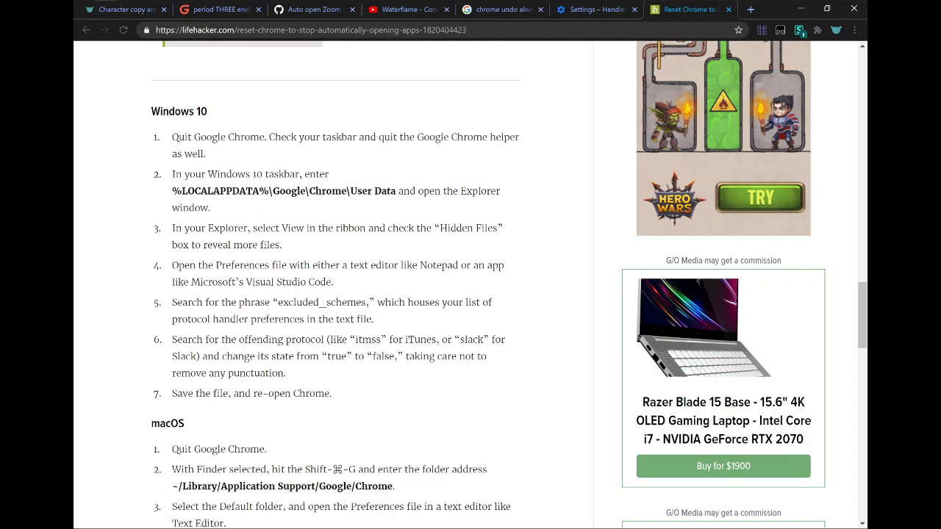
scroll(164, 141, "up", 1)
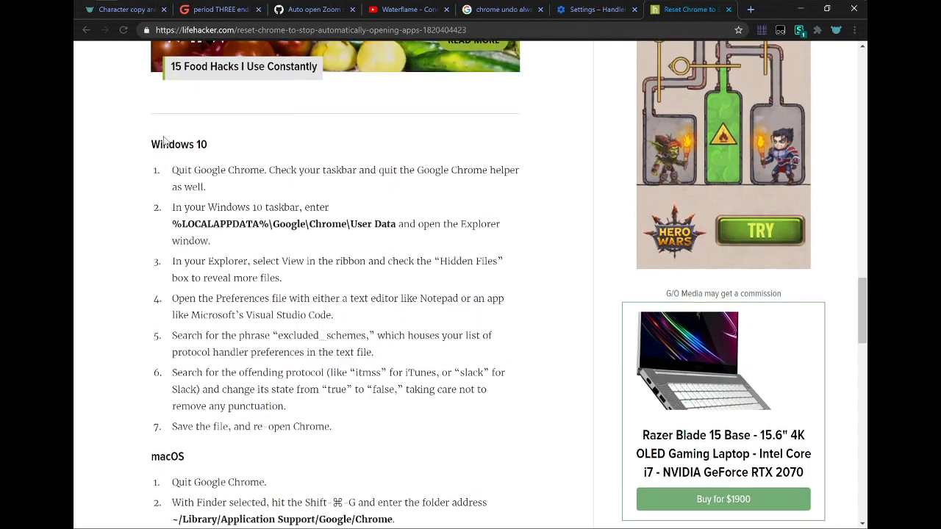
scroll(164, 139, "down", 1)
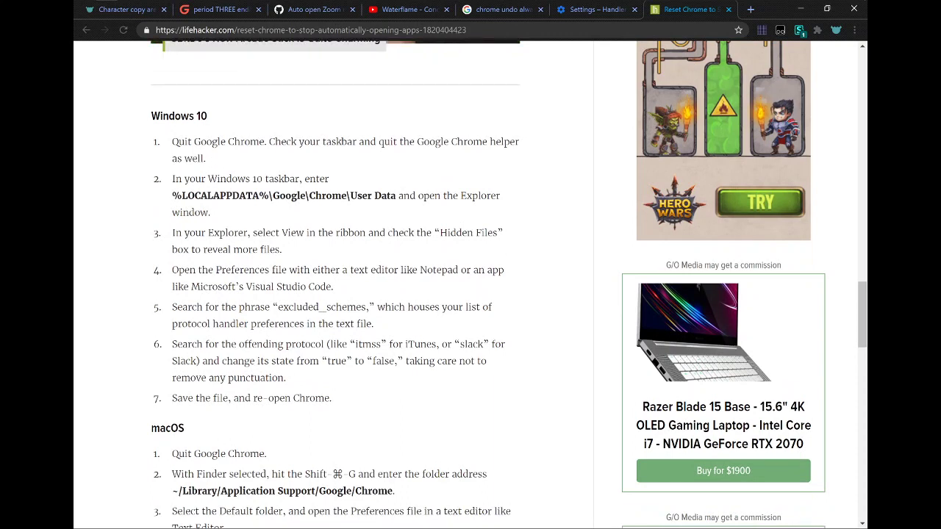
left_click(172, 284)
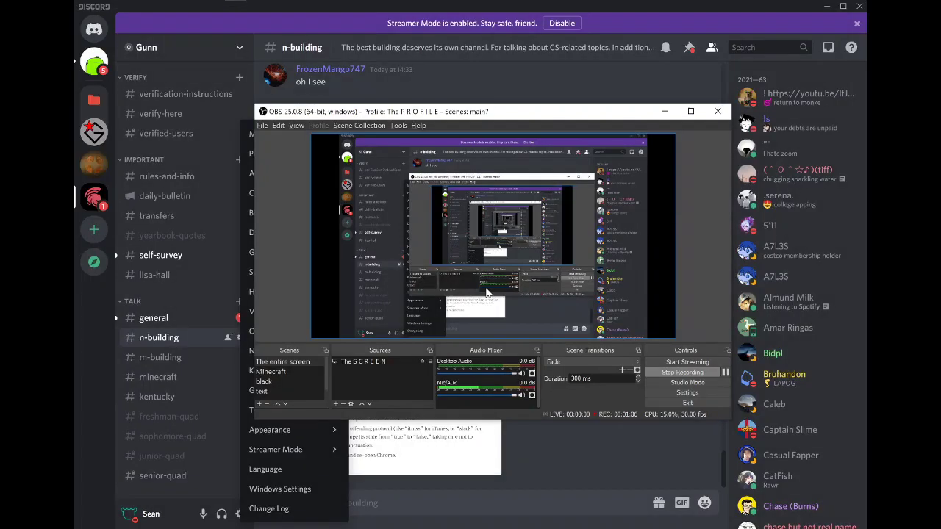
Close the settings menu and enlarge the shared Windows 10 reset-steps screenshot.
left_click(443, 440)
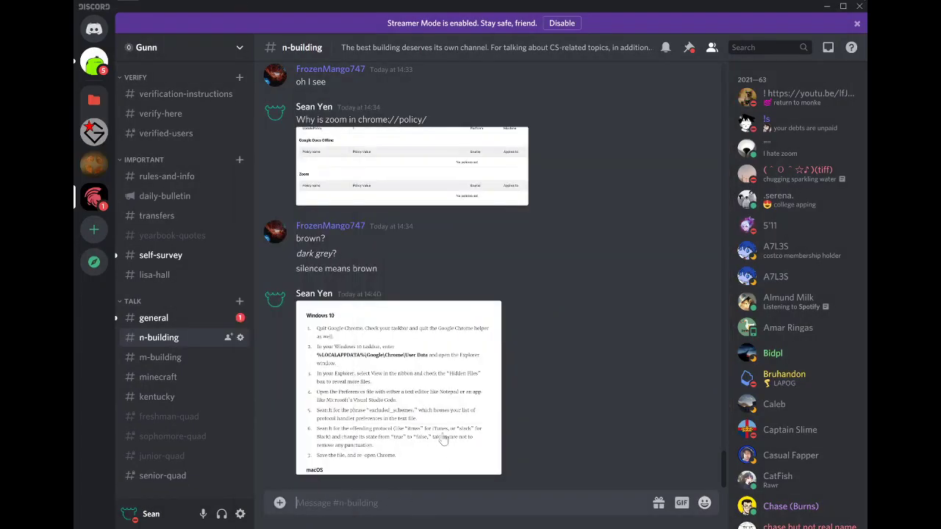
left_click(473, 412)
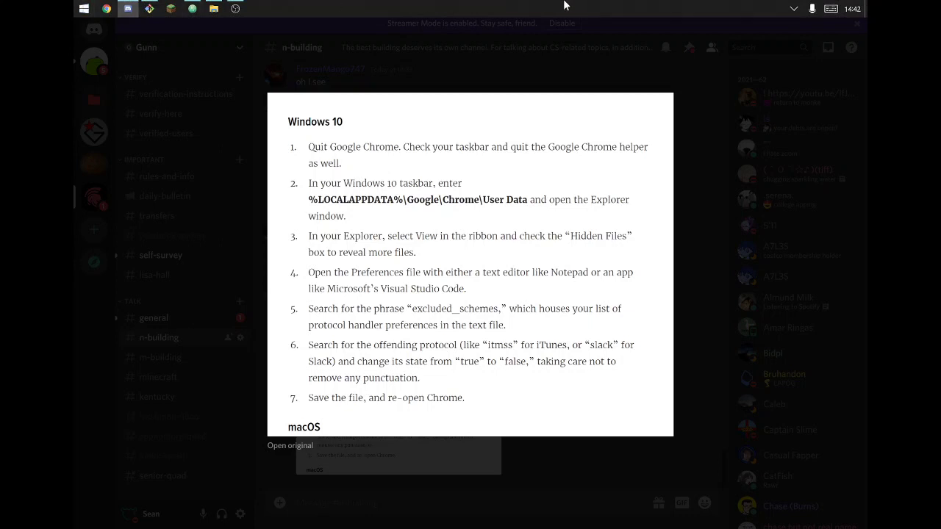
Open Chrome's User Data folder by entering its path in the Run dialog.
key("super+r")
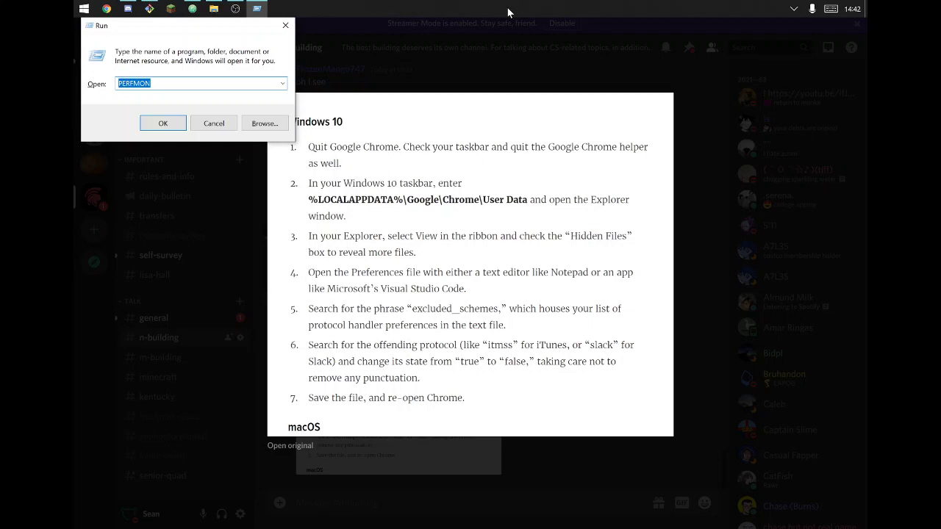
type("%LOCALAPPDATA")
type("%\\")
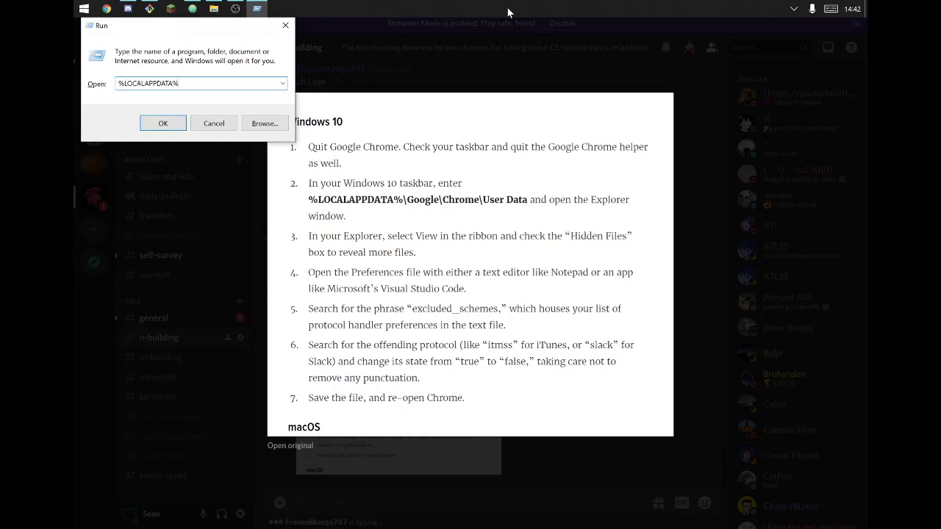
type("Google\\Chrome")
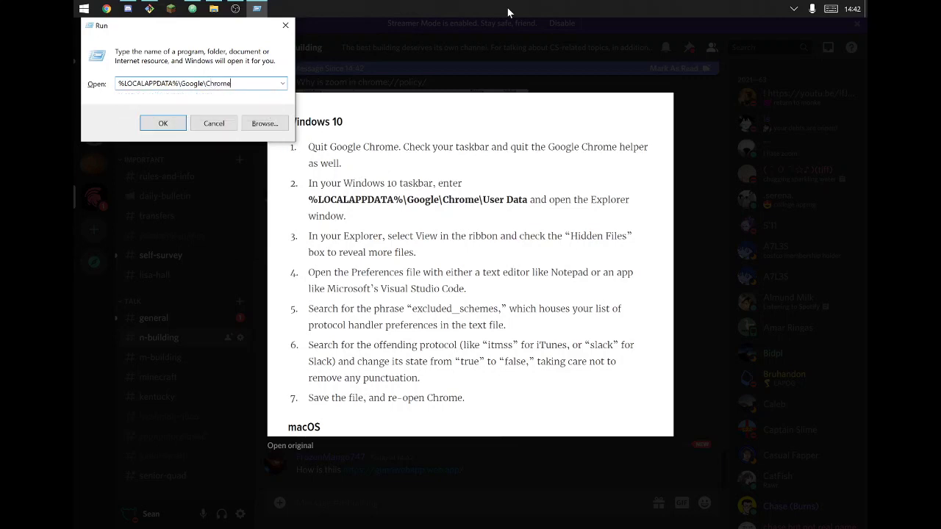
type("\\U")
type("ta")
key("Return")
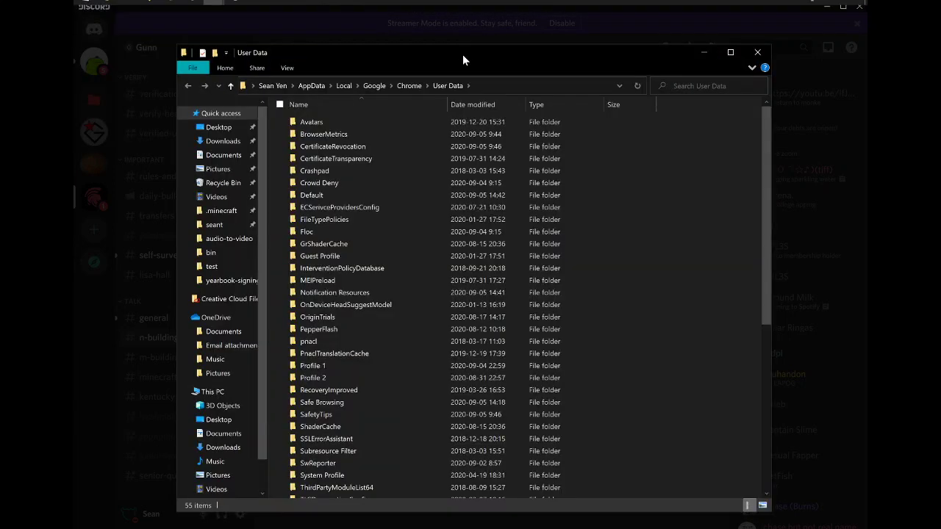
Compare the User Data folder contents against the enlarged instructions image.
key("alt+Tab")
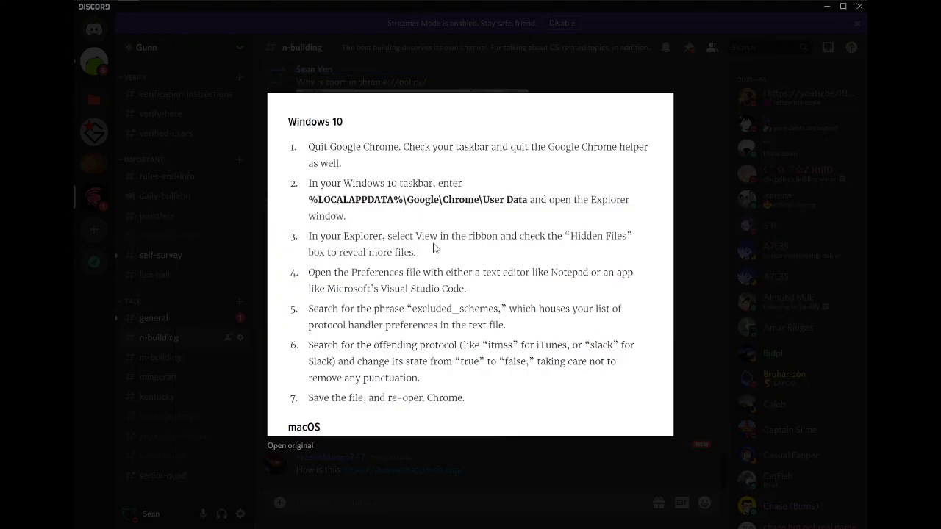
key("alt+Tab")
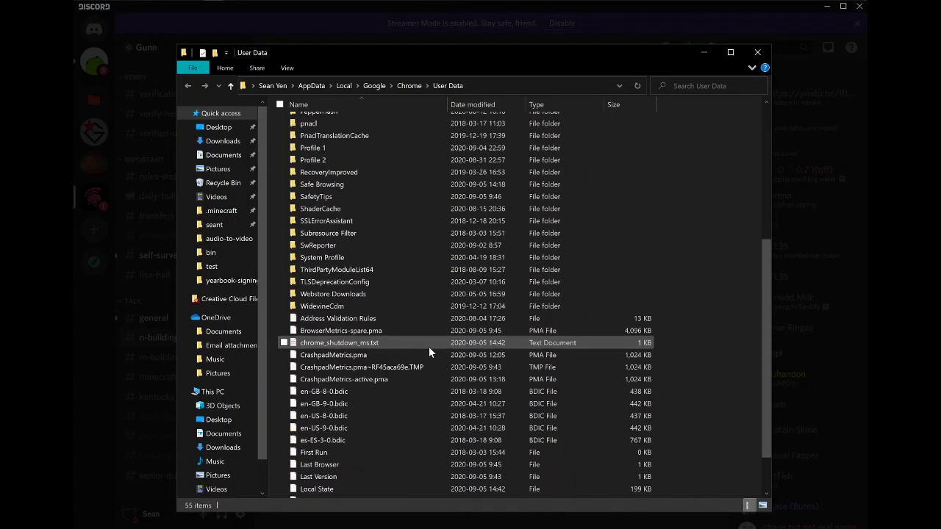
scroll(428, 347, "down", 2)
key("alt+Tab")
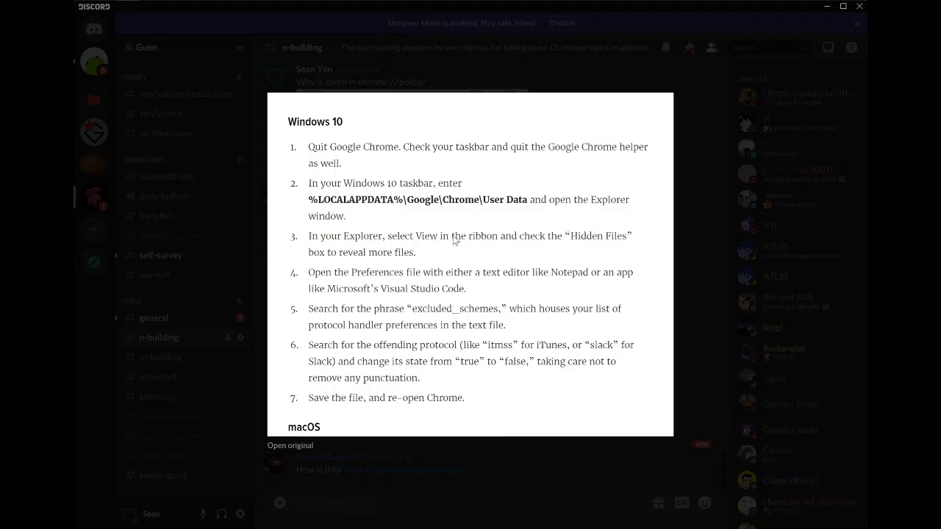
key("alt+Tab")
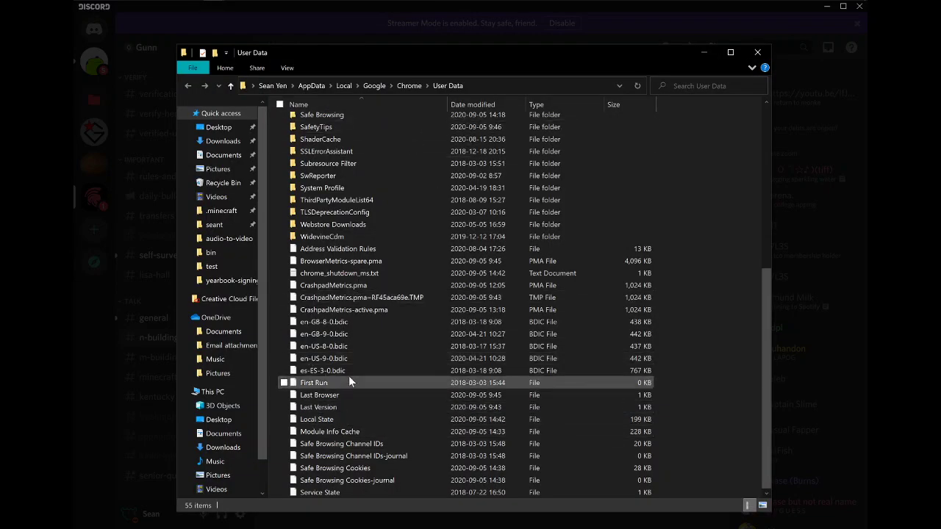
scroll(364, 282, "up", 3)
scroll(365, 282, "up", 5)
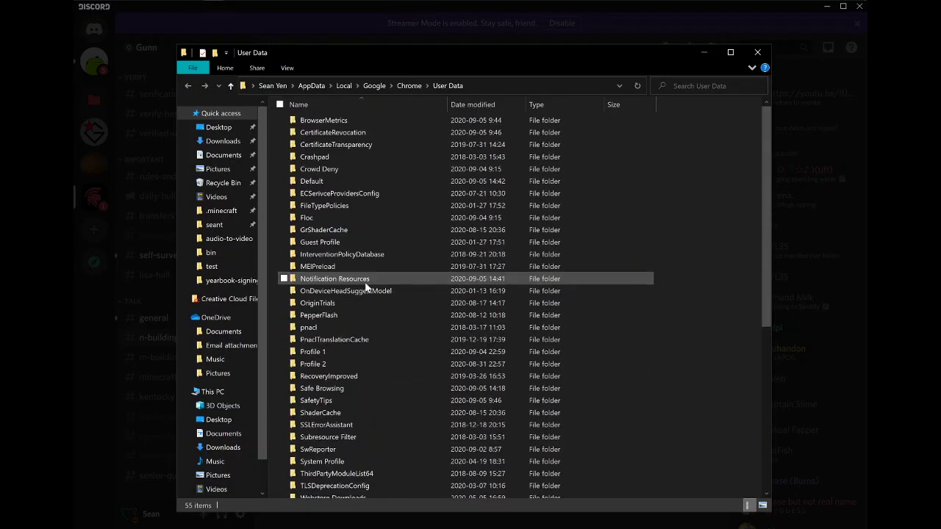
key("alt+Tab")
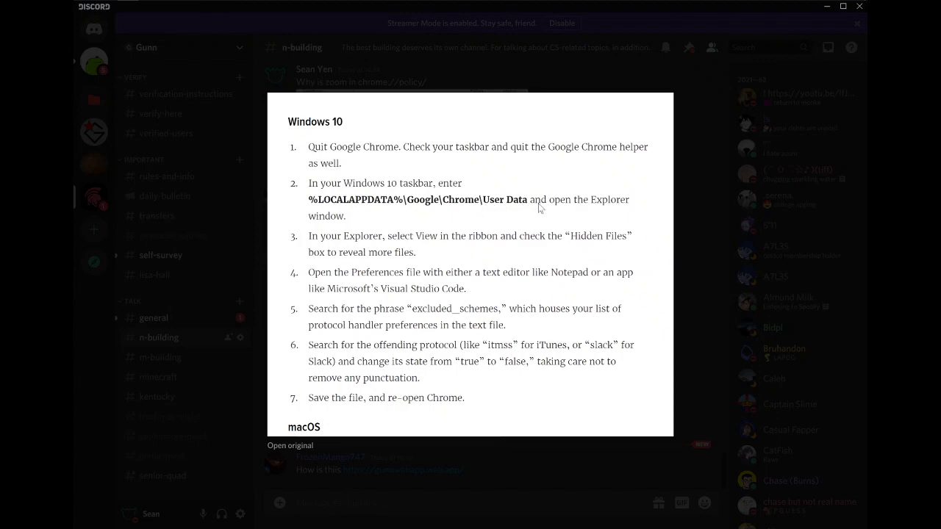
key("alt+Tab")
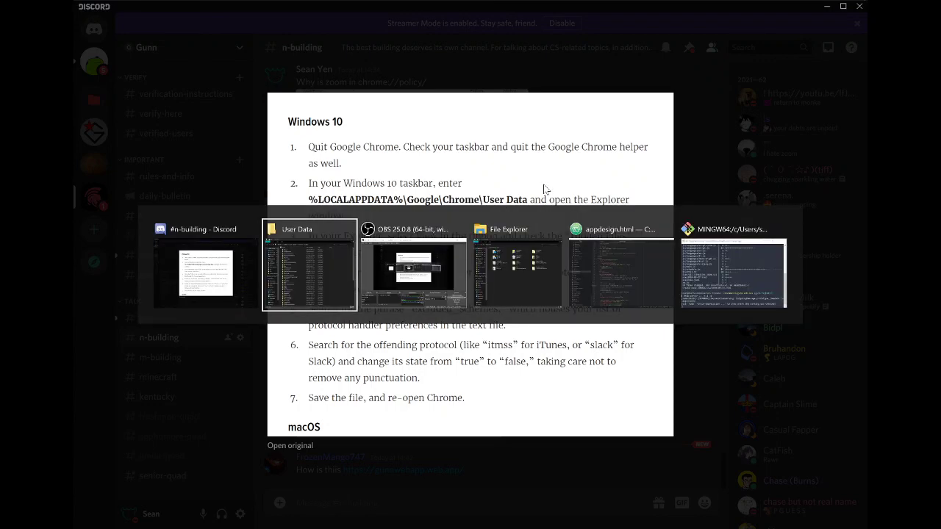
key("Escape")
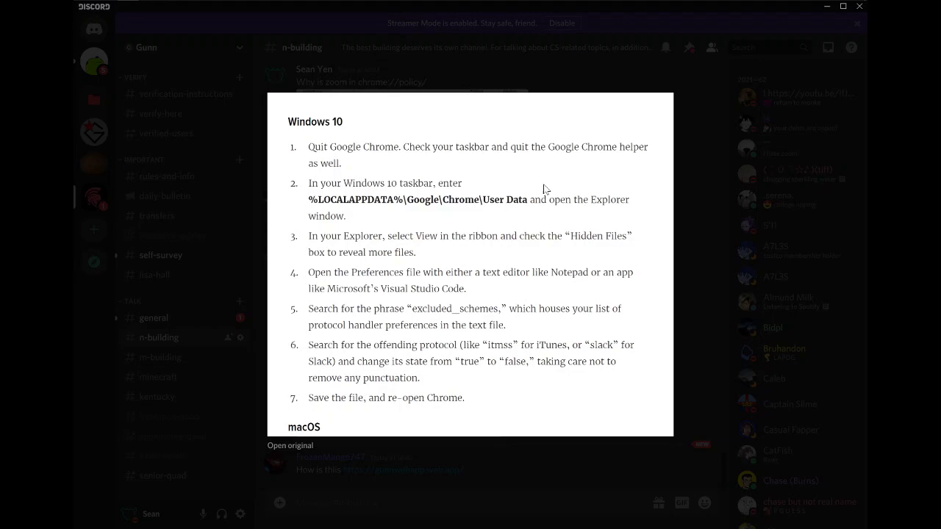
Scroll through the User Data folder's file list.
key("alt+Tab")
scroll(365, 393, "down", 3)
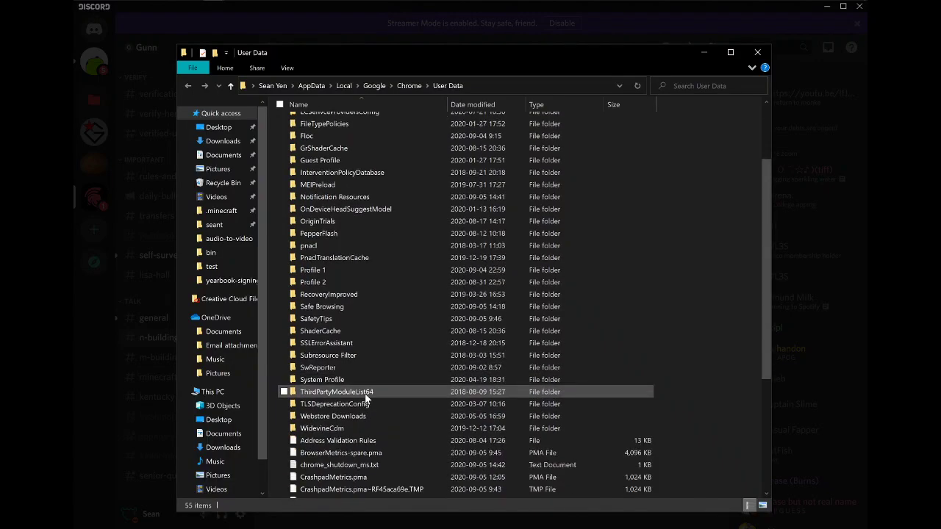
scroll(365, 393, "down", 3)
scroll(365, 394, "down", 3)
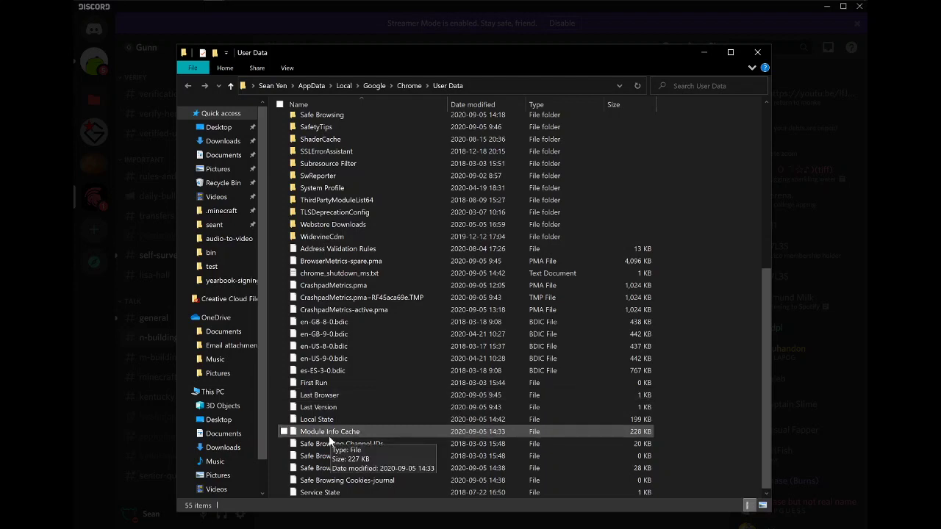
scroll(353, 427, "up", 3)
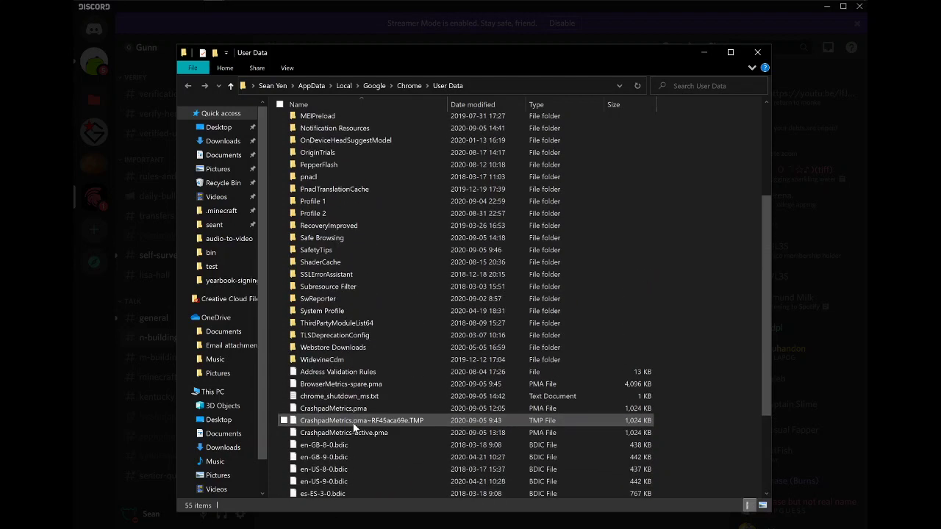
scroll(669, 199, "up", 3)
scroll(670, 198, "down", 6)
right_click(701, 208)
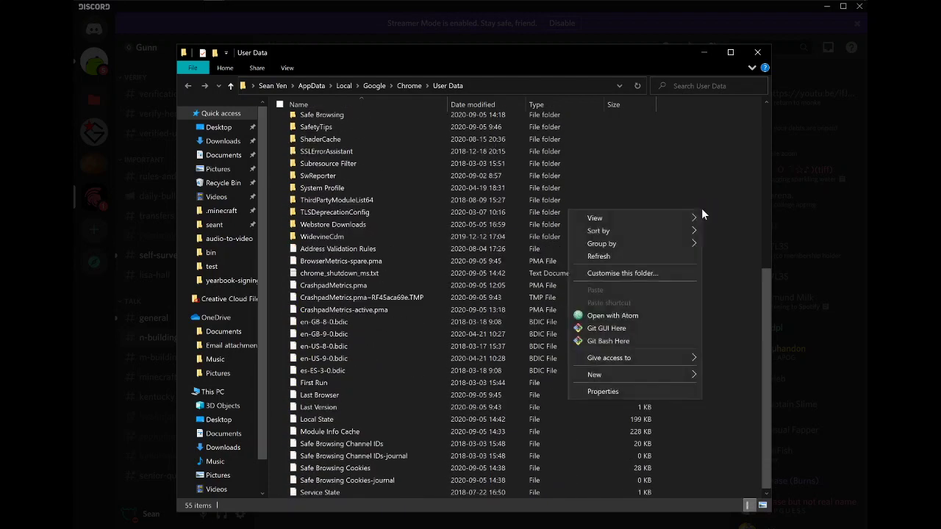
left_click(649, 340)
type("vim Pref")
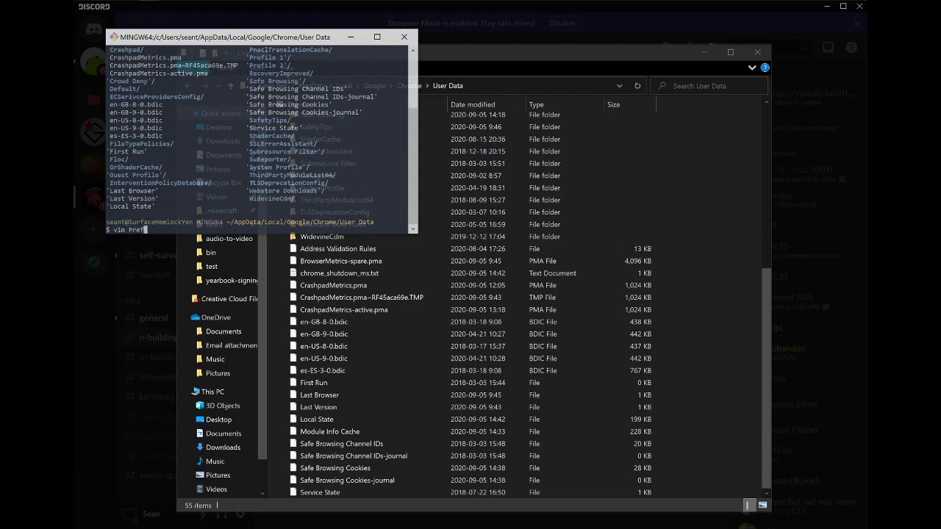
left_click(411, 38)
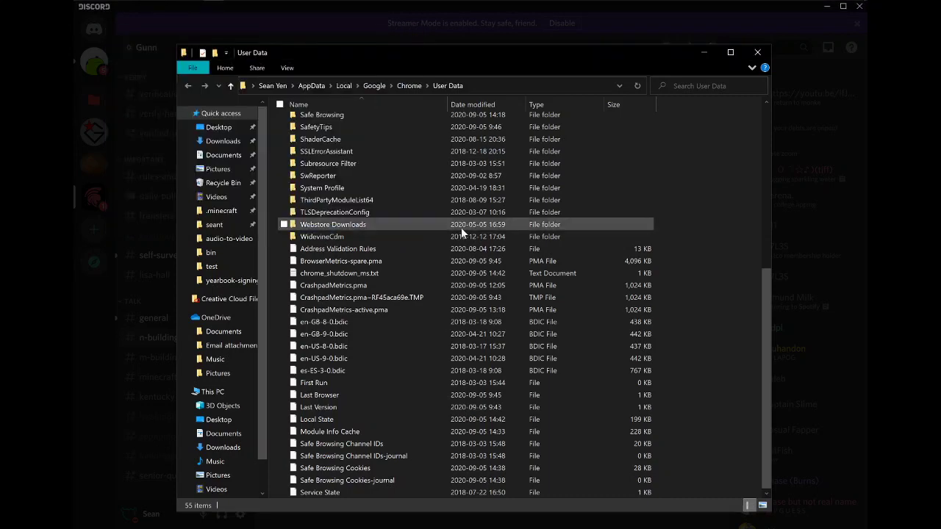
key("alt+tab")
left_click(446, 285)
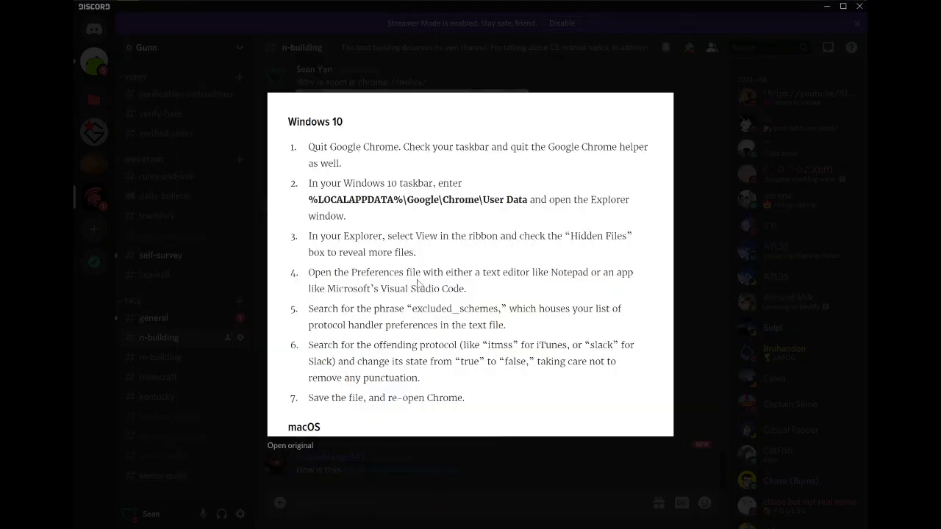
key("alt+tab")
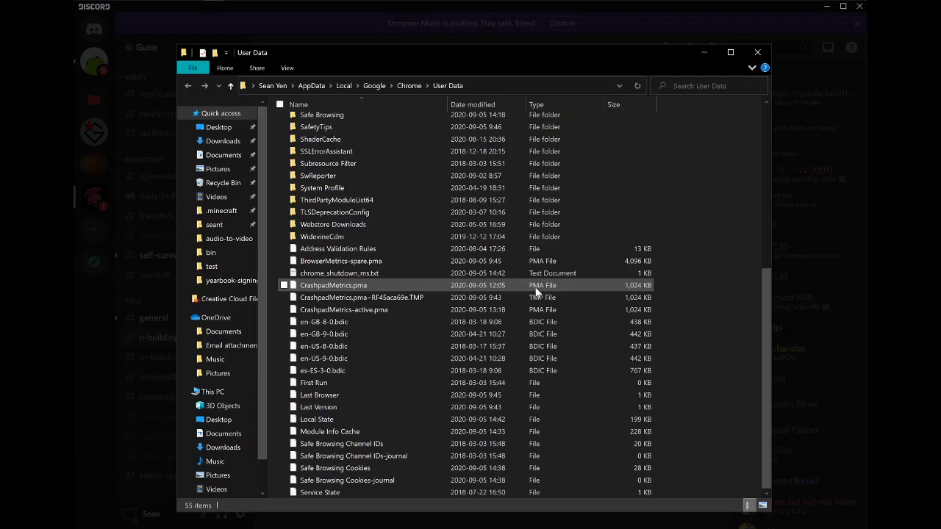
scroll(535, 292, "up", 1)
scroll(477, 272, "up", 5)
scroll(431, 249, "up", 2)
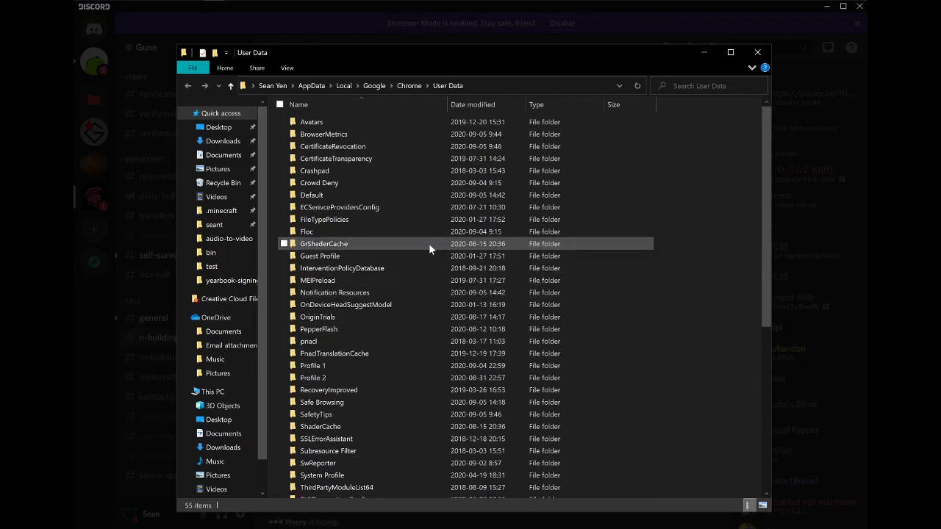
scroll(387, 279, "down", 1)
scroll(387, 278, "down", 1)
Turn on Discord's Streamer Mode from the settings gear's context menu.
key("alt+tab")
key("alt+tab")
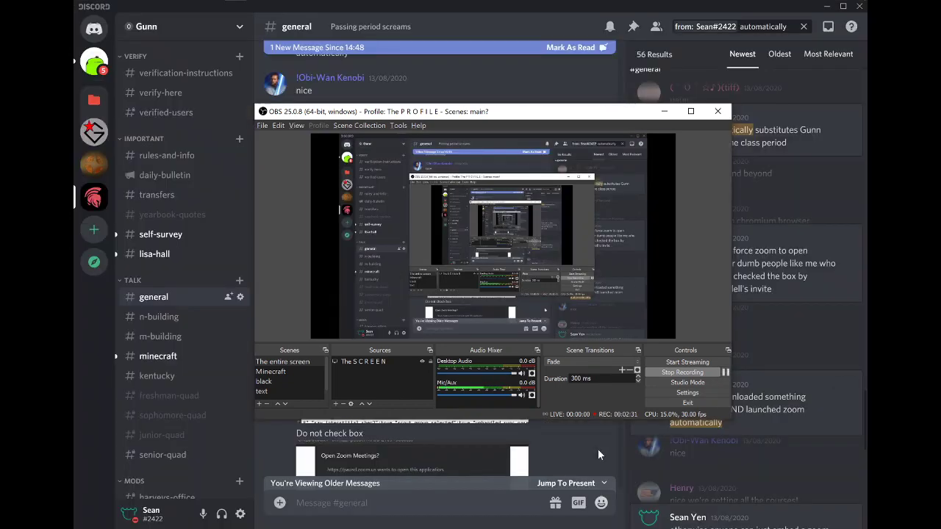
left_click(575, 445)
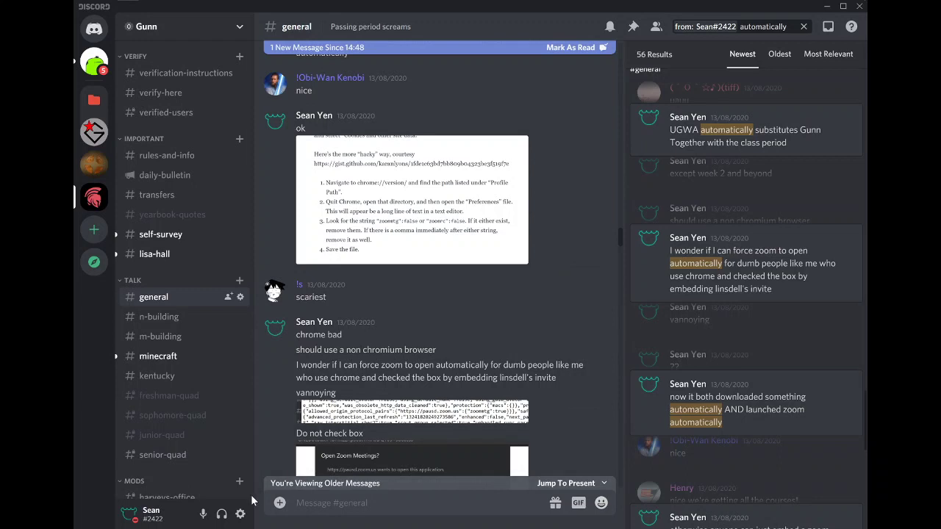
right_click(241, 514)
mouse_move(279, 449)
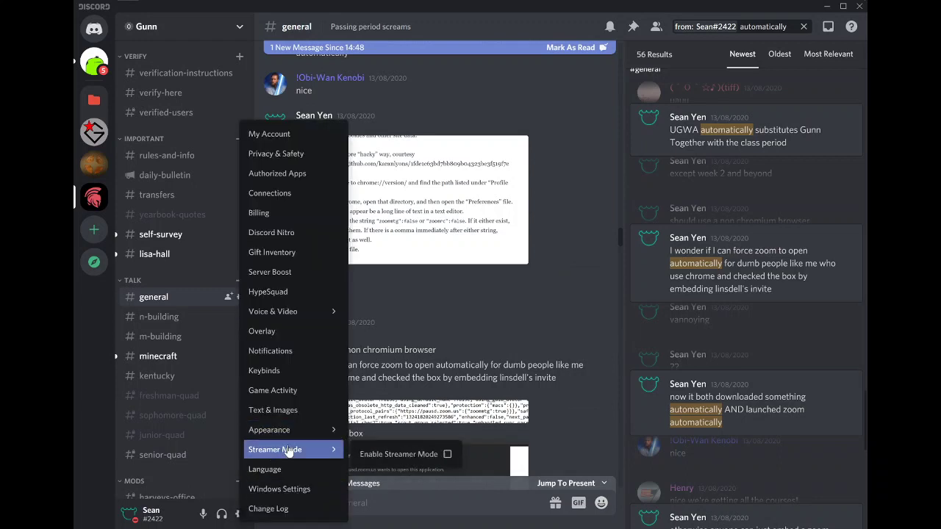
left_click(375, 456)
left_click(522, 367)
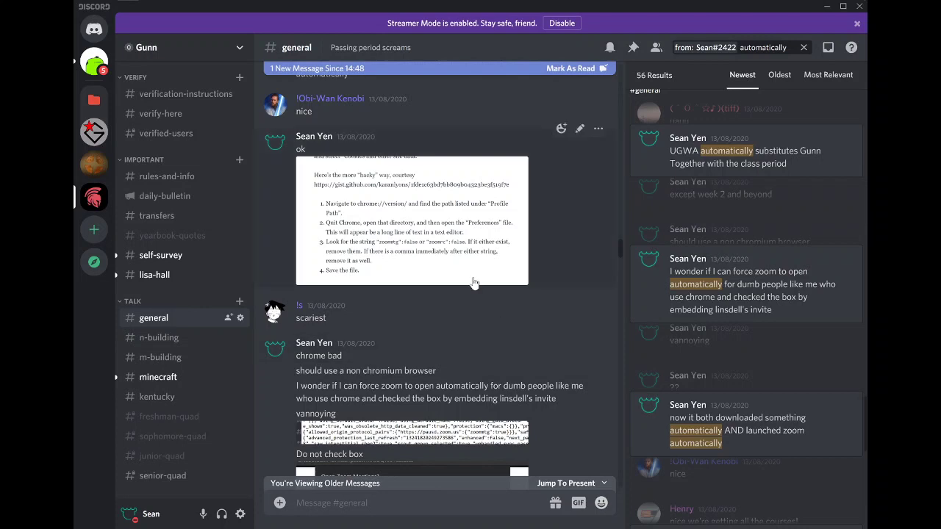
key("alt+Tab")
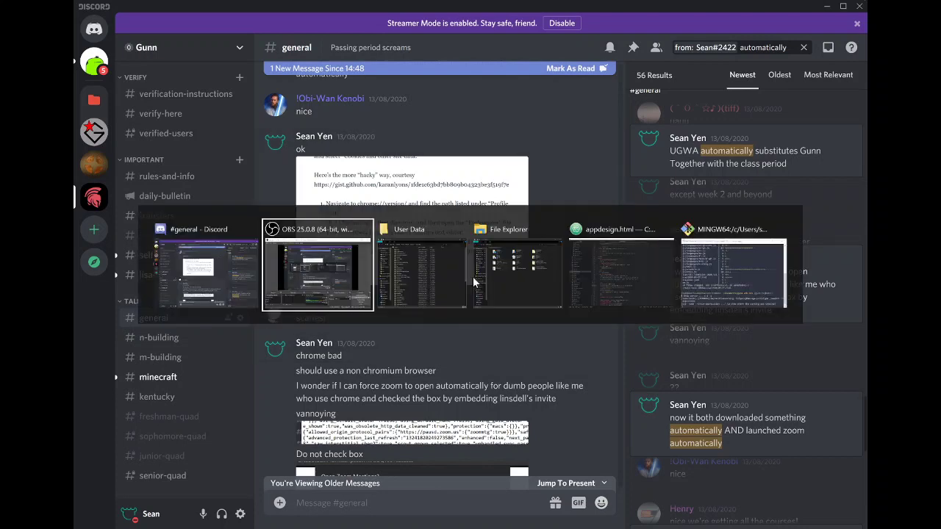
key("alt+shift+Tab")
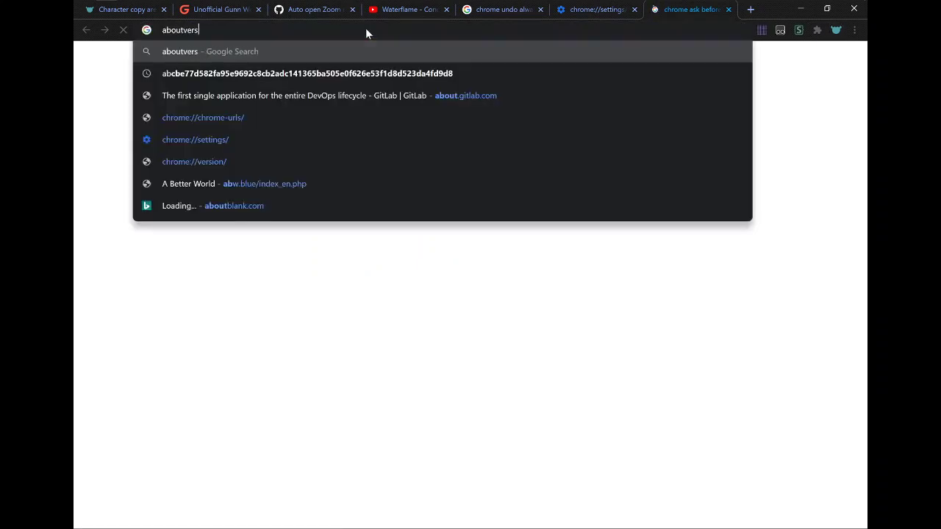
Load about:version and select the version number and the User Data\Default profile path.
key("BackSpace")
key("BackSpace")
key("BackSpace")
key("BackSpace")
key("BackSpace")
type("t:ve")
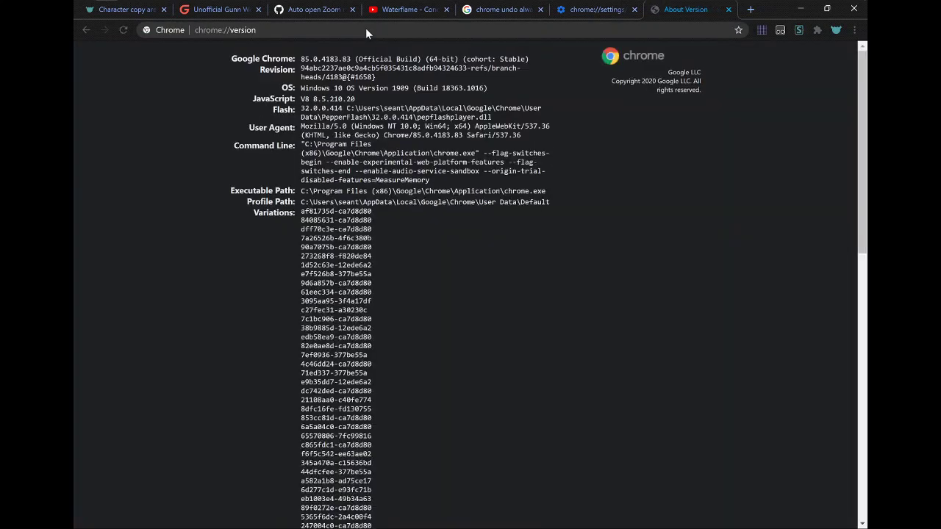
left_click_drag(301, 59, 347, 59)
scroll(471, 294, "down", 1)
left_click_drag(301, 194, 559, 192)
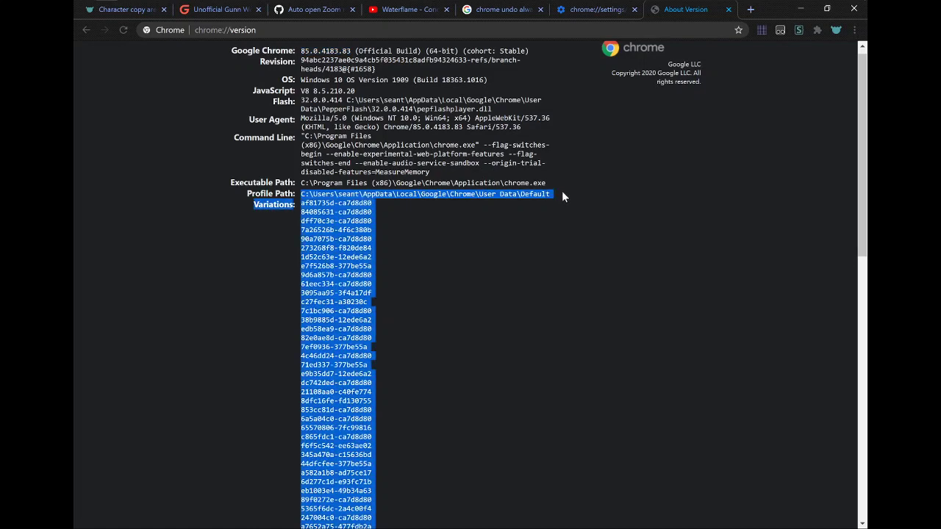
Close the extra Explorer window and open the Default profile folder inside User Data.
key("alt+Tab")
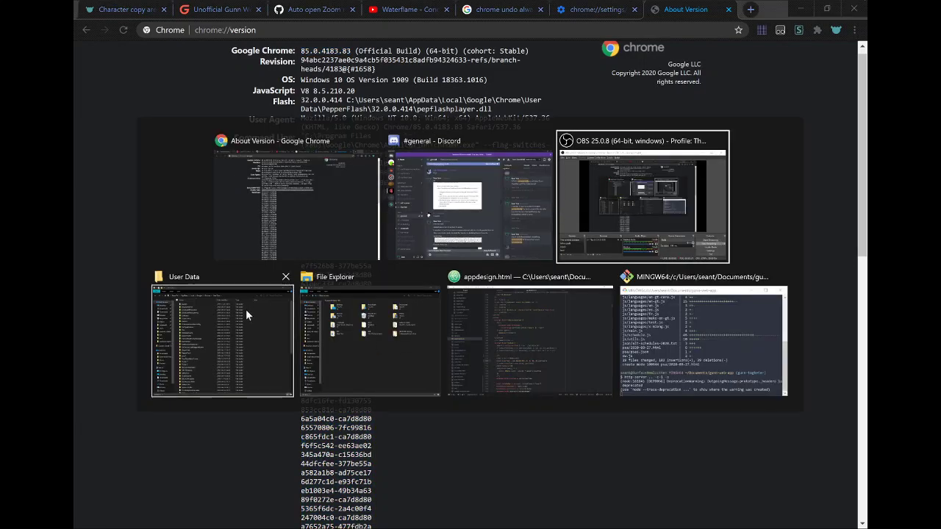
left_click(388, 372)
key("alt+Tab")
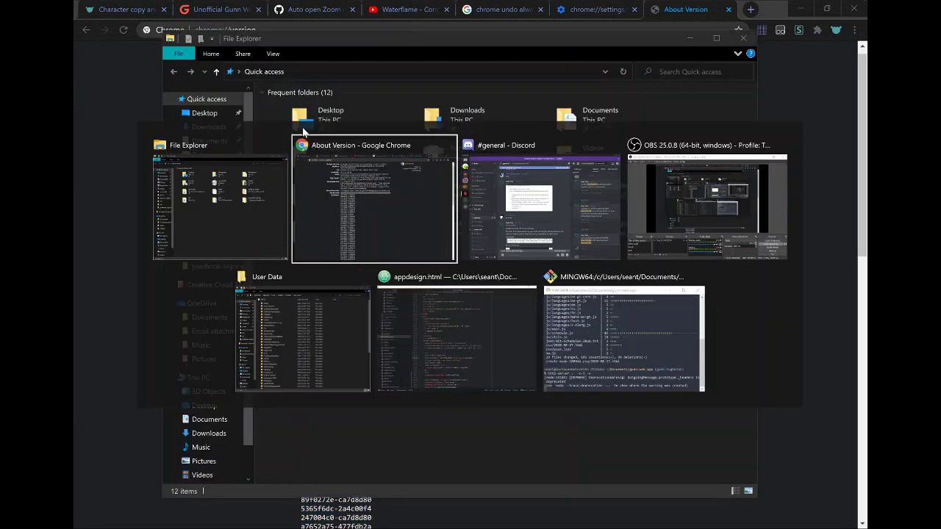
left_click(281, 145)
left_click(297, 358)
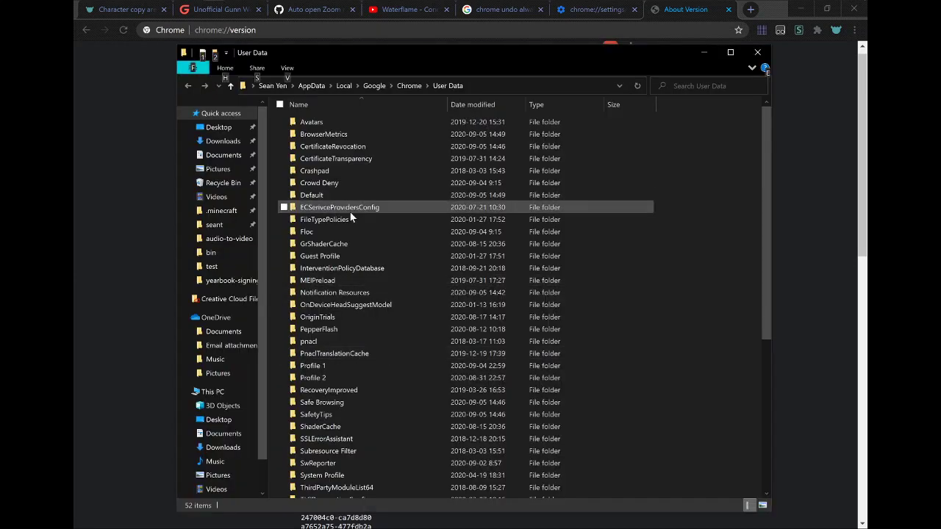
double_click(319, 197)
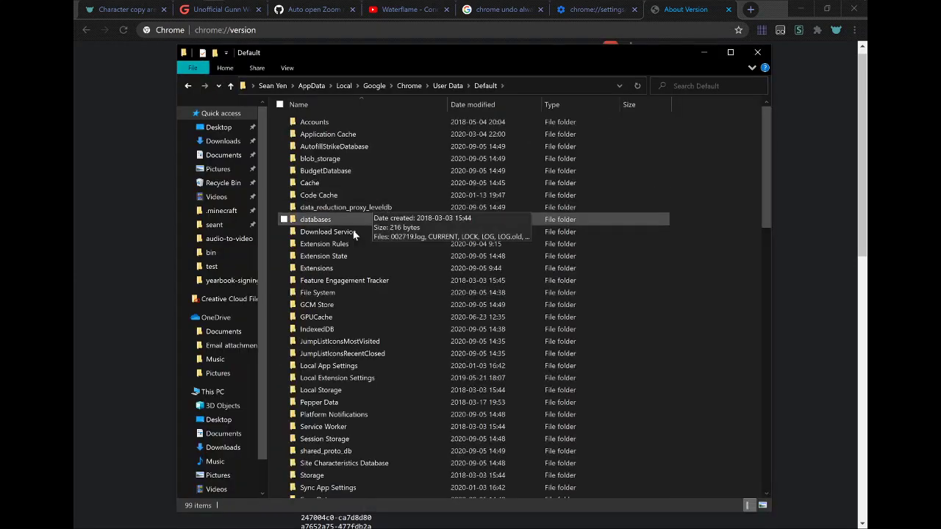
Quit Google Chrome before editing its preferences.
key("alt+Tab")
key("Tab")
key("alt+Tab")
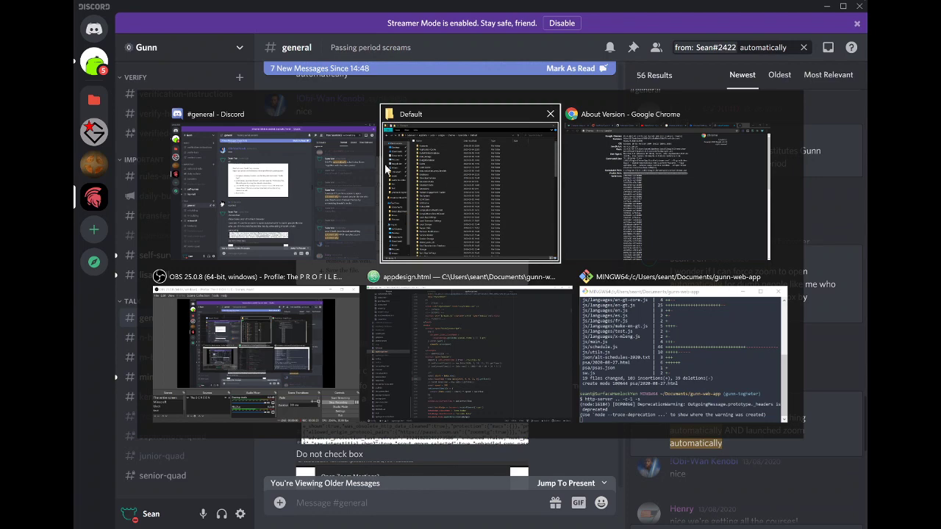
left_click(763, 115)
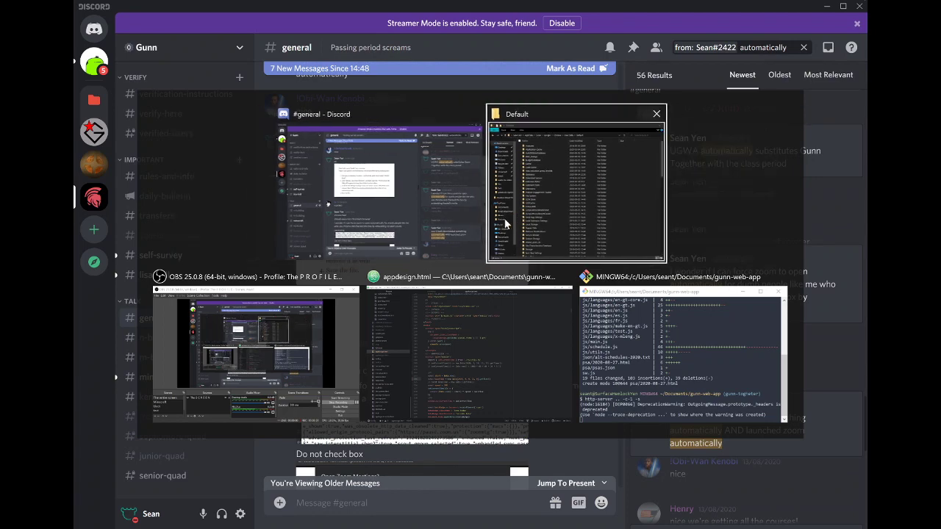
left_click(444, 196)
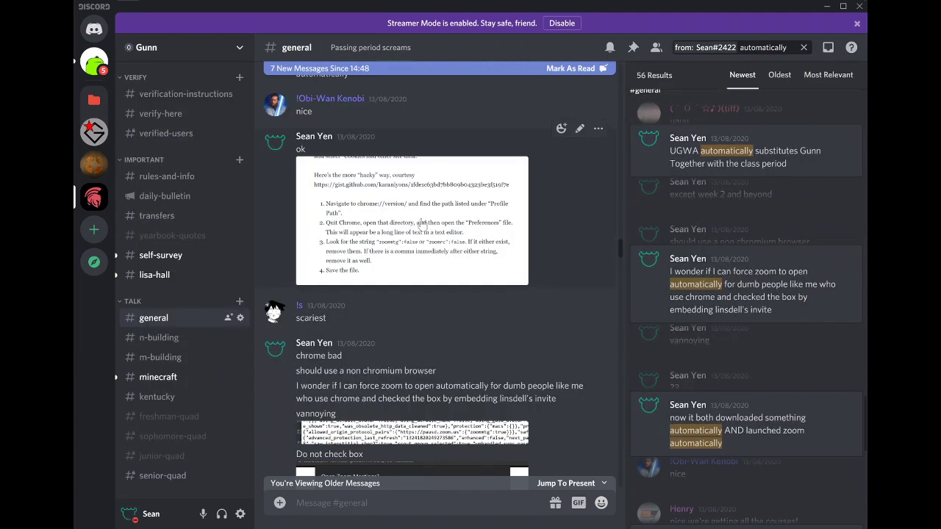
Open the Preferences file in the Default profile folder.
key("alt+Tab")
key("alt+shift+Tab")
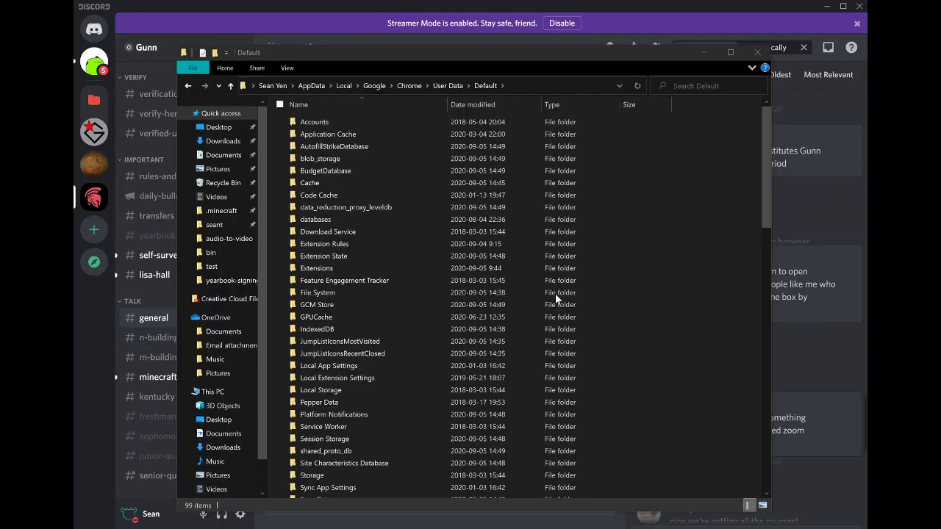
scroll(555, 293, "down", 10)
scroll(393, 278, "down", 8)
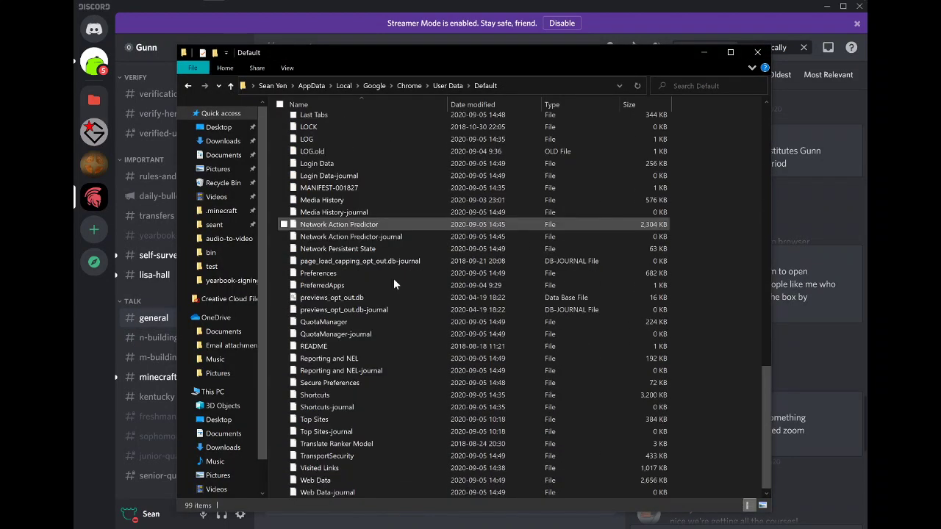
left_click(310, 274)
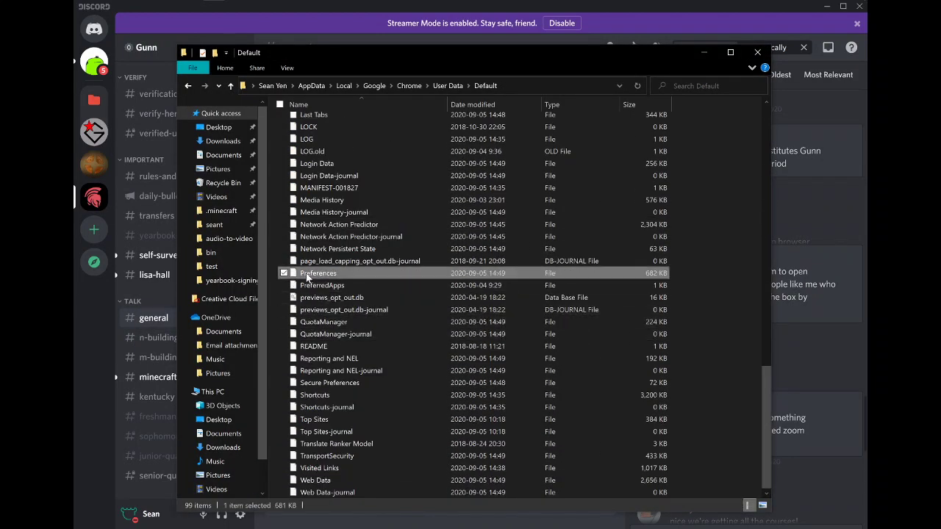
double_click(451, 274)
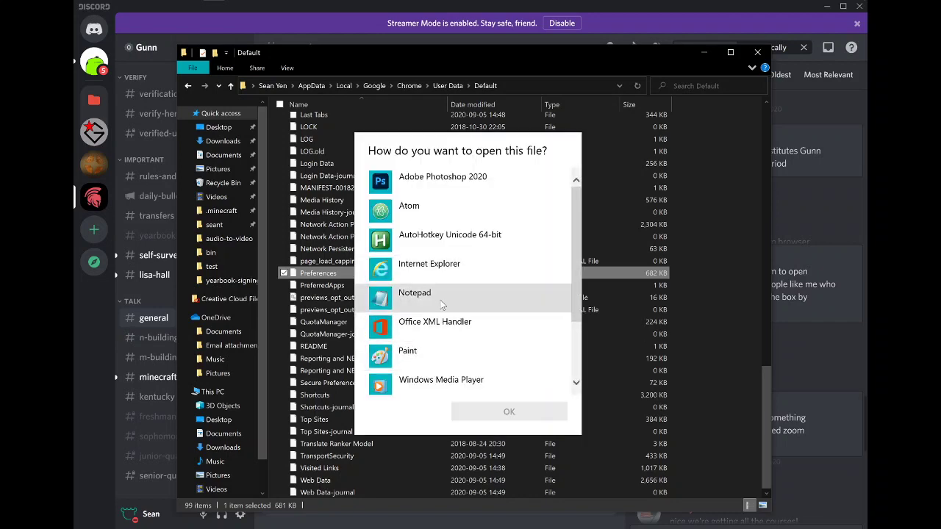
Open the Preferences file in Notepad.
left_click(435, 303)
left_click(509, 411)
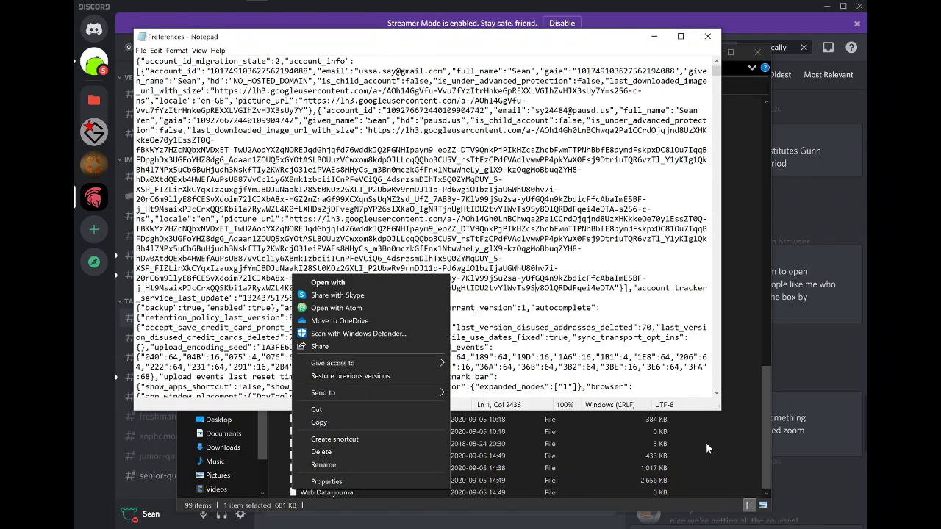
left_click(706, 443)
key("alt+Tab")
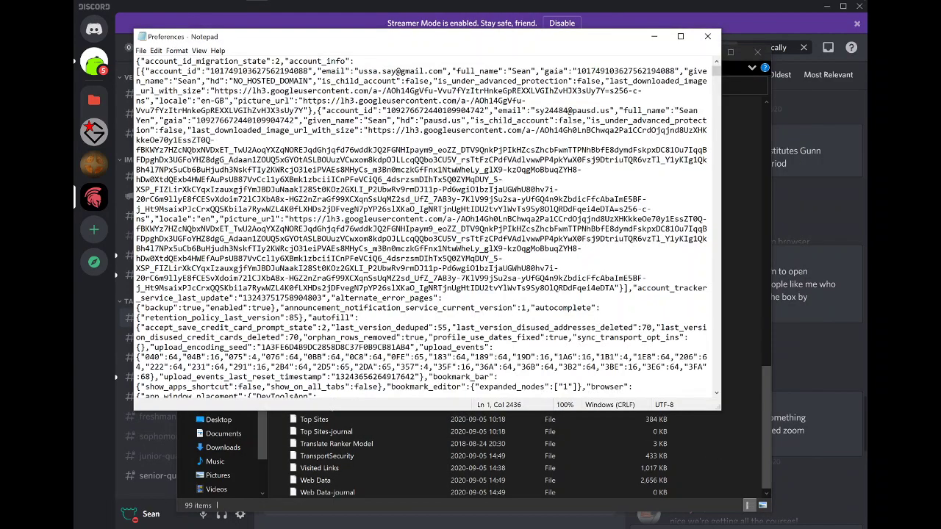
scroll(421, 229, "down", 1)
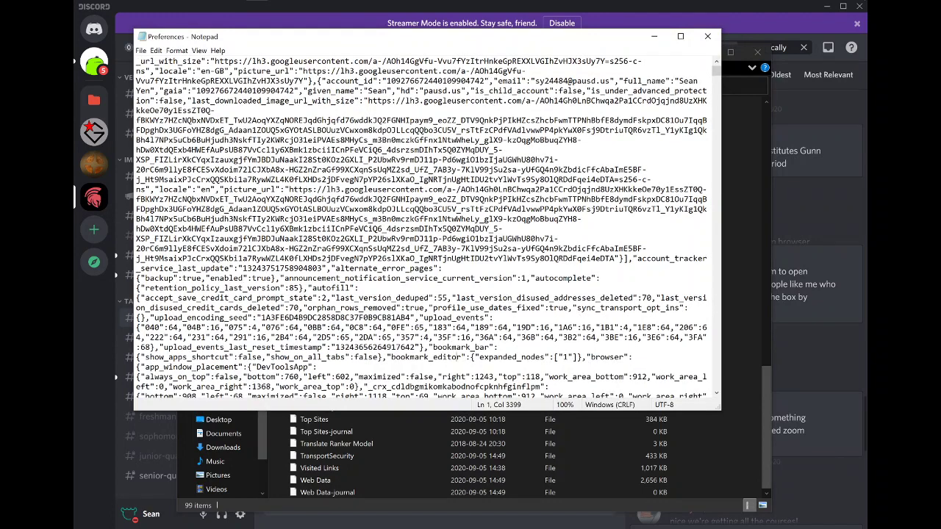
Find the zoommtg entry in the Preferences file.
key("ctrl+f")
type("zoommtg")
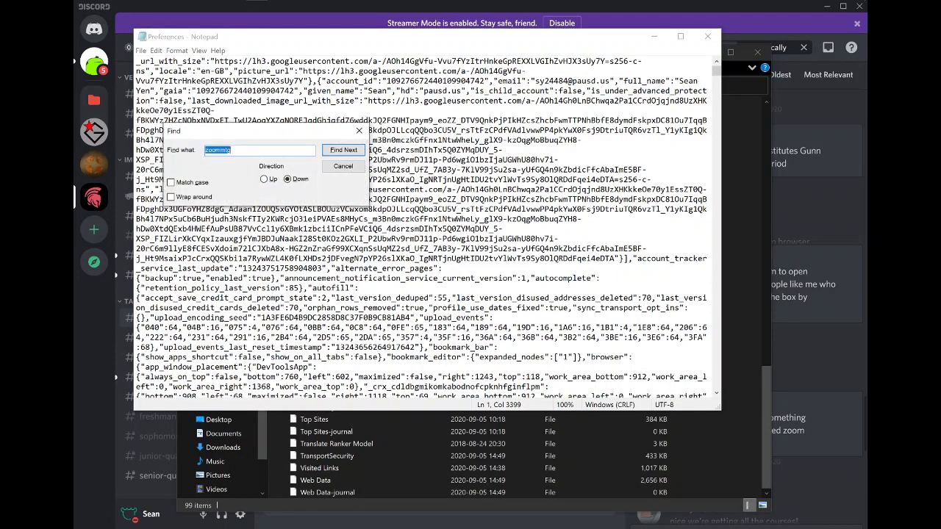
key("Return")
scroll(350, 220, "down", 1)
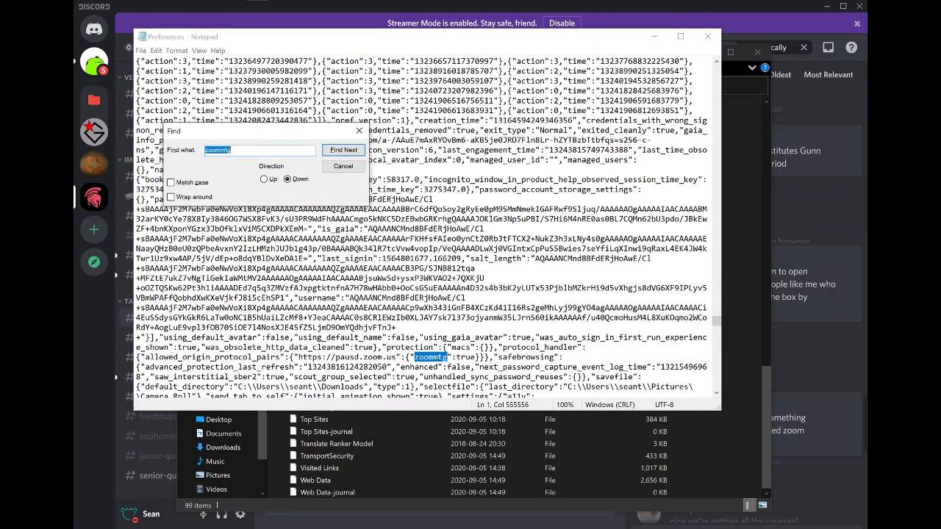
left_click(359, 133)
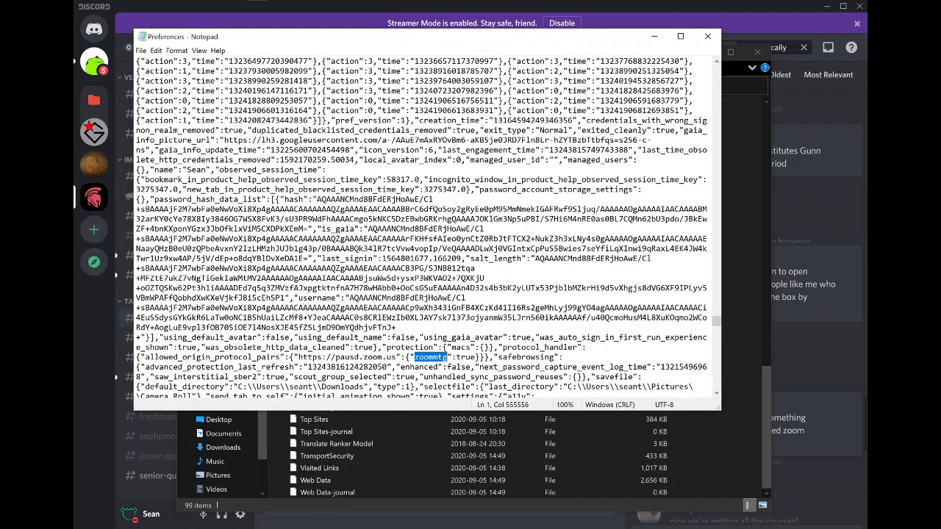
Check the Discord instructions, then delete "zoommtg":true and save the file.
key("ctrl+a")
key("alt+Tab")
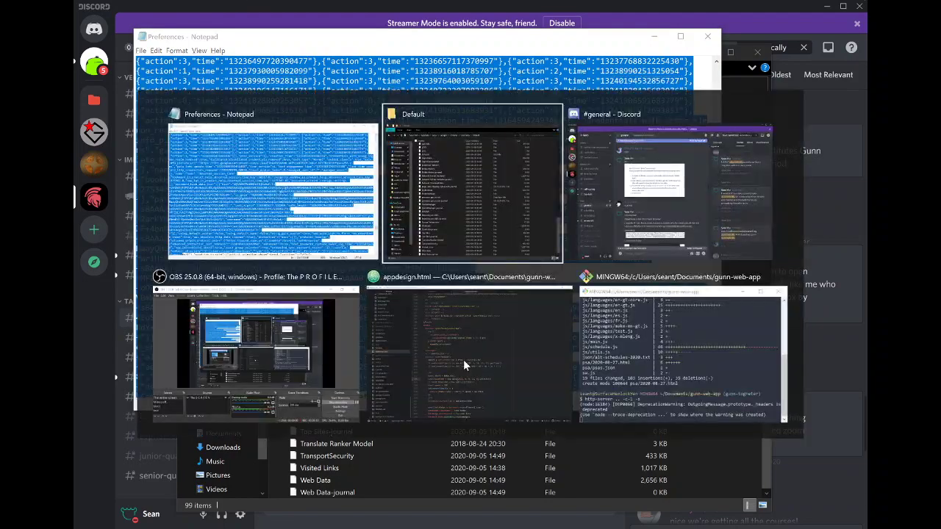
key("Escape")
key("alt+Tab")
key("Tab")
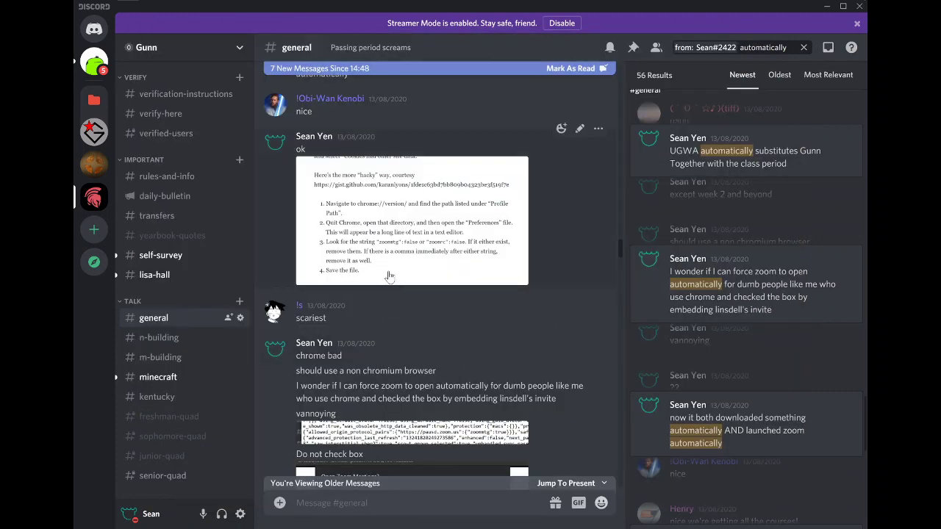
key("alt+Tab")
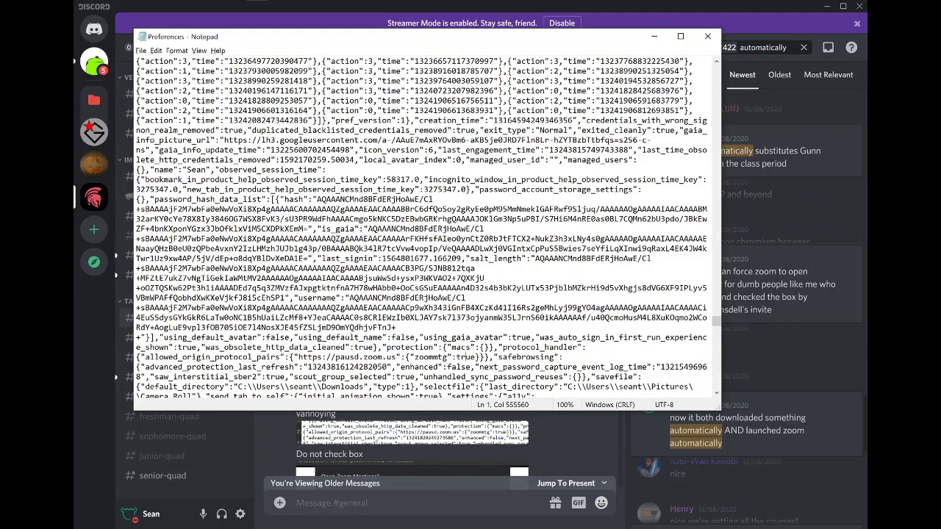
key("alt+Tab")
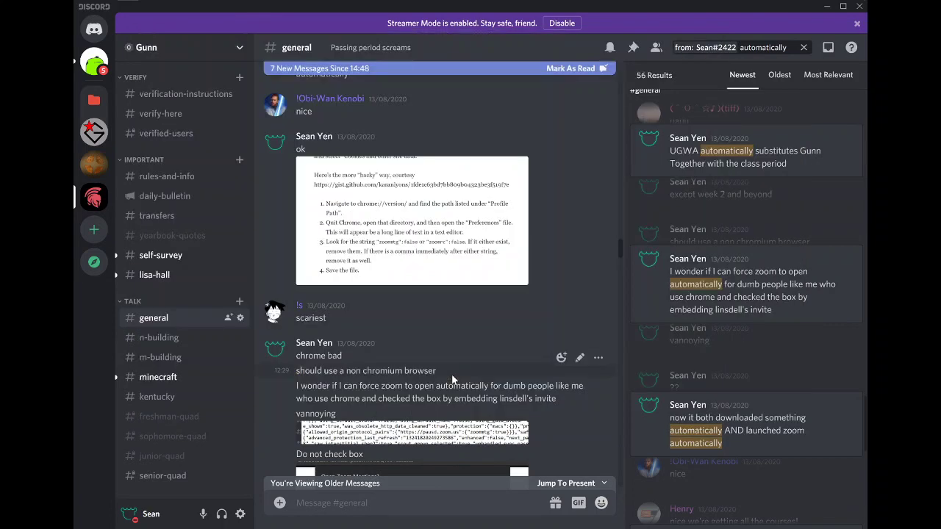
key("alt+Tab")
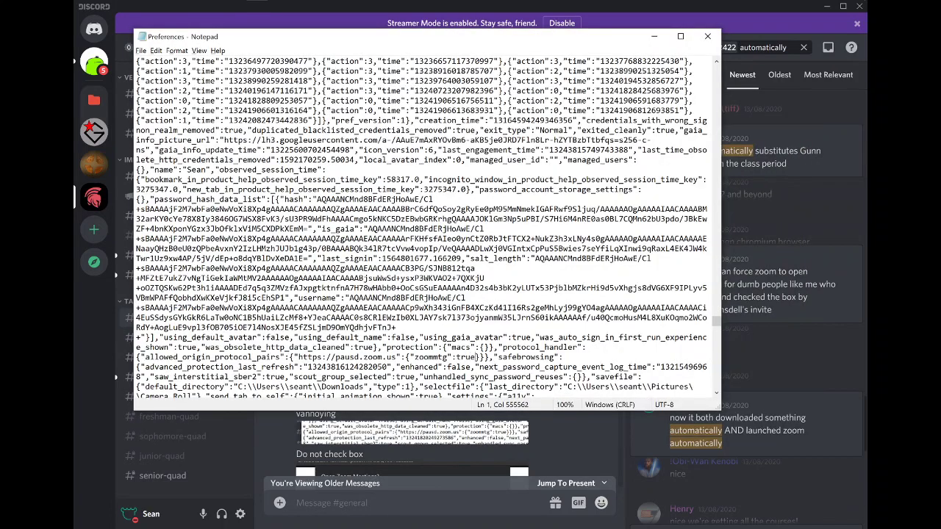
key("shift+Left")
key("shift+Left")
key("shift+Left")
key("Delete")
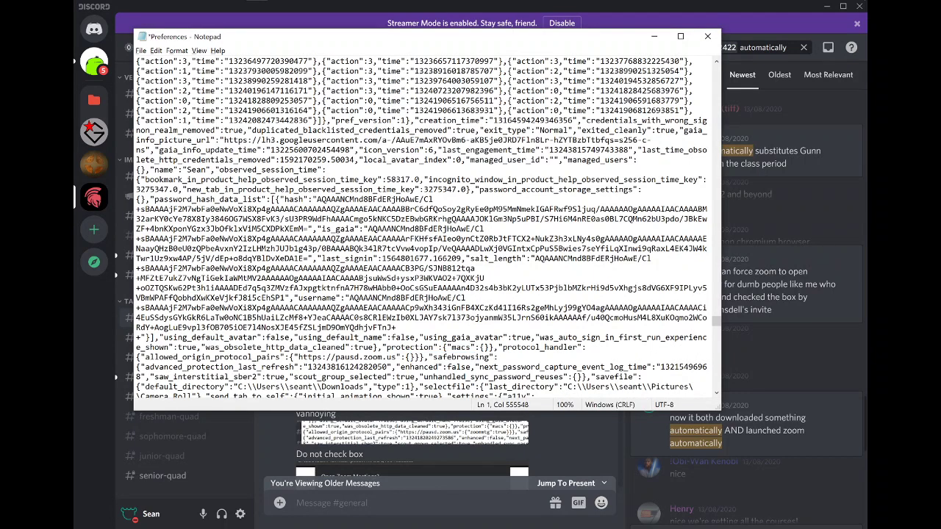
key("ctrl+s")
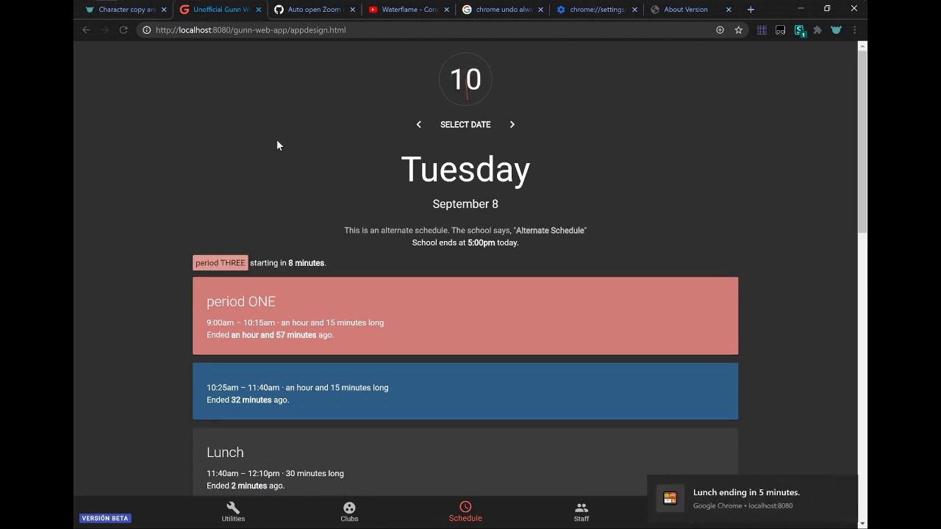
Cancel the 'Open Zoom Meetings?' prompt from the period THREE link and close Zoom's dialog.
scroll(277, 139, "down", 1)
scroll(781, 475, "down", 2)
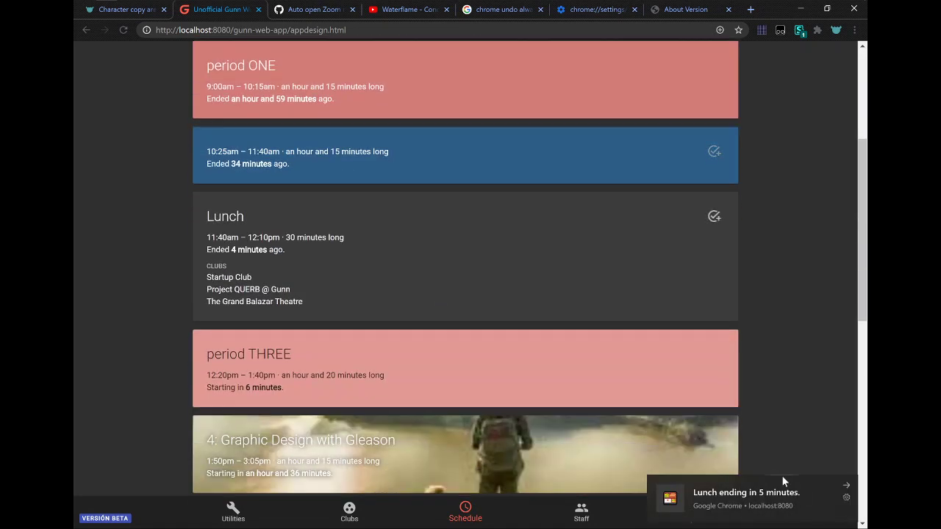
scroll(683, 387, "up", 1)
scroll(683, 387, "up", 1)
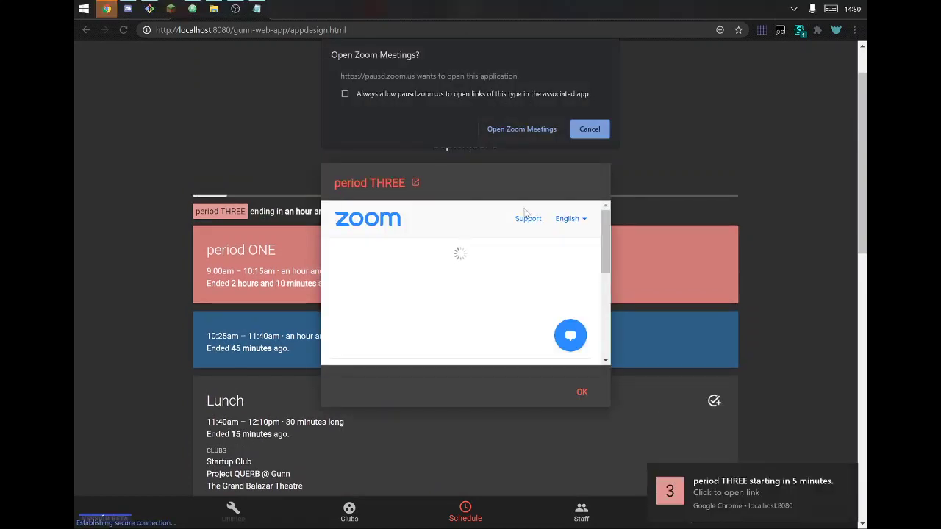
left_click(594, 129)
left_click(594, 131)
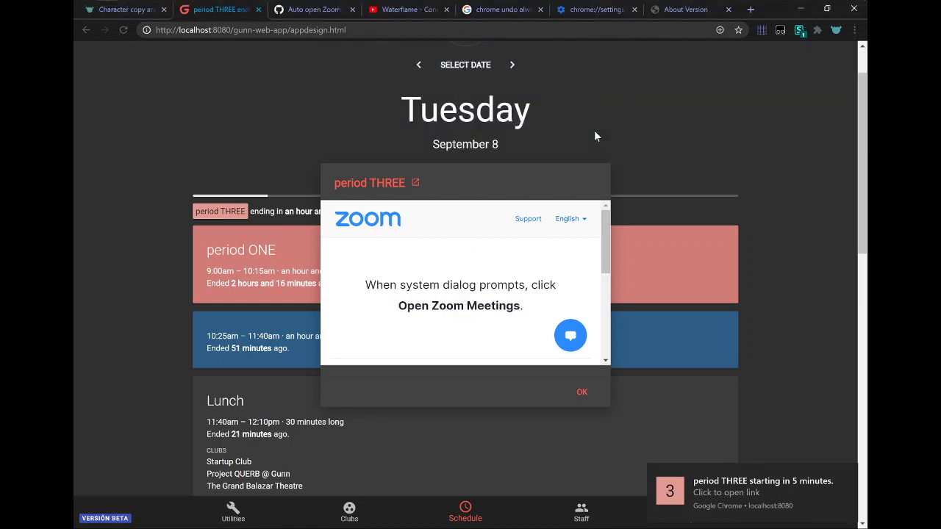
left_click(582, 393)
key("alt+Tab")
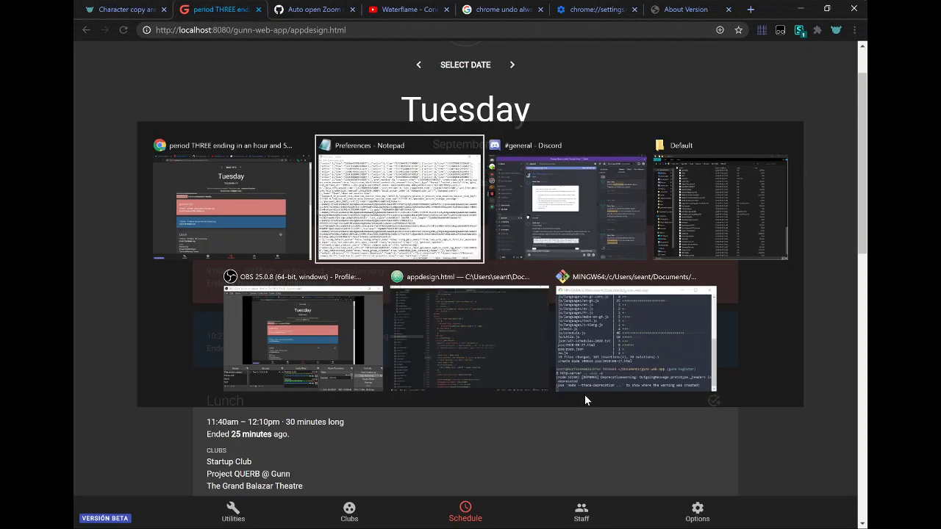